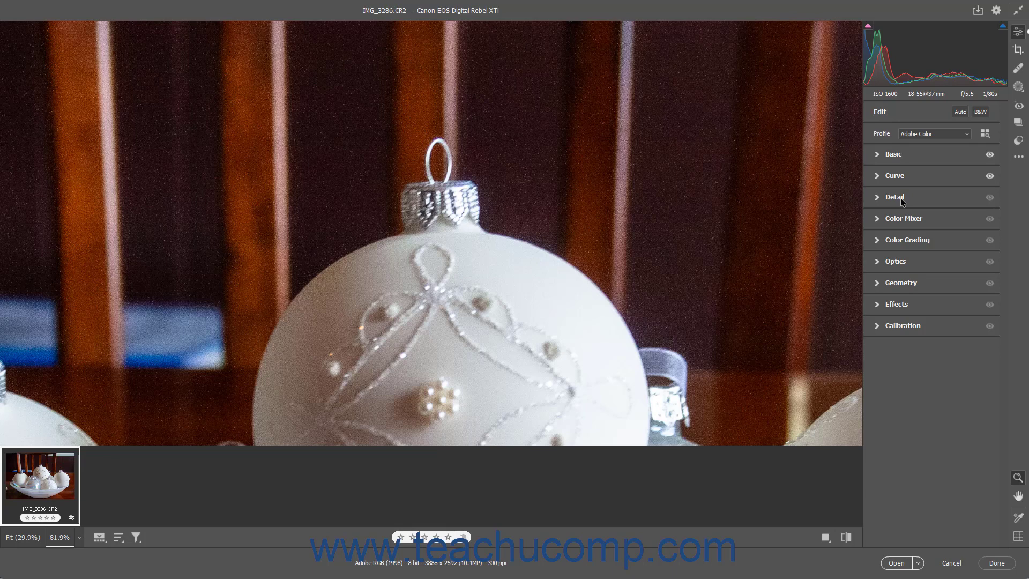
Step: Expand the Detail settings, including the additional options for sharpening and for manual luminance and color noise reduction
{"action": "left_click", "coordinate": [903, 202]}
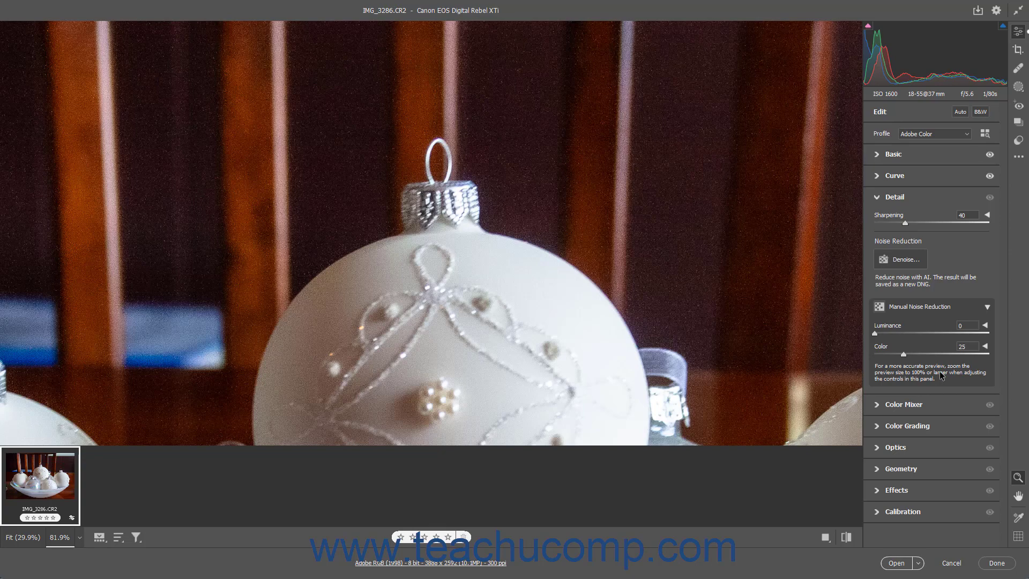
{"action": "left_click_drag", "start_coordinate": [426, 184], "coordinate": [525, 192]}
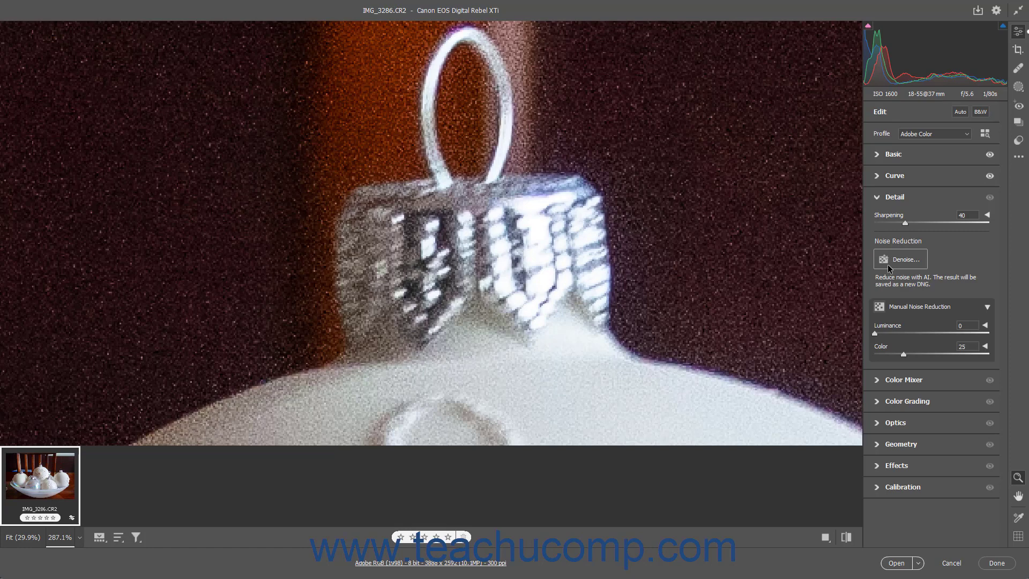
{"action": "left_click", "coordinate": [920, 310]}
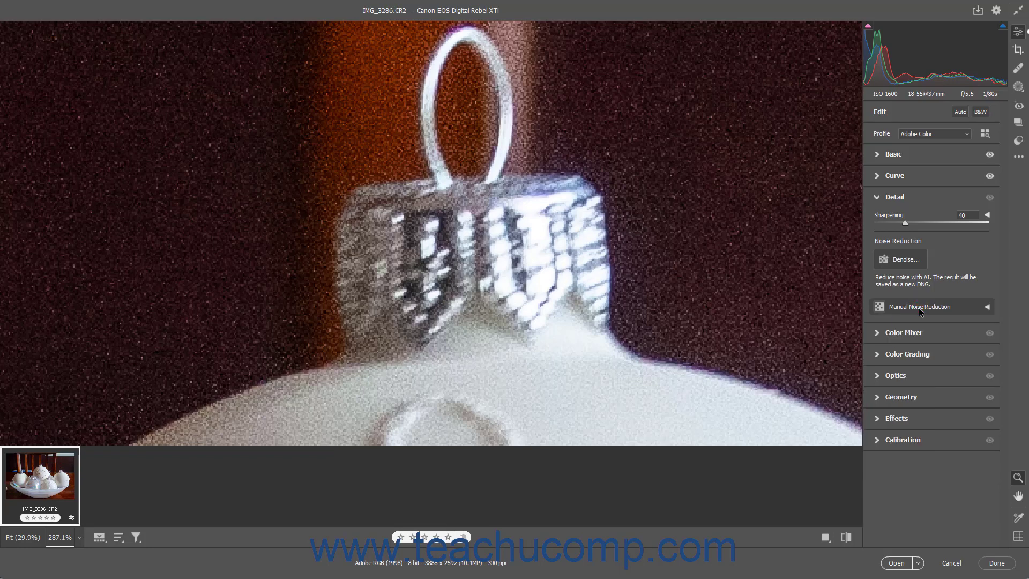
{"action": "left_click", "coordinate": [920, 310]}
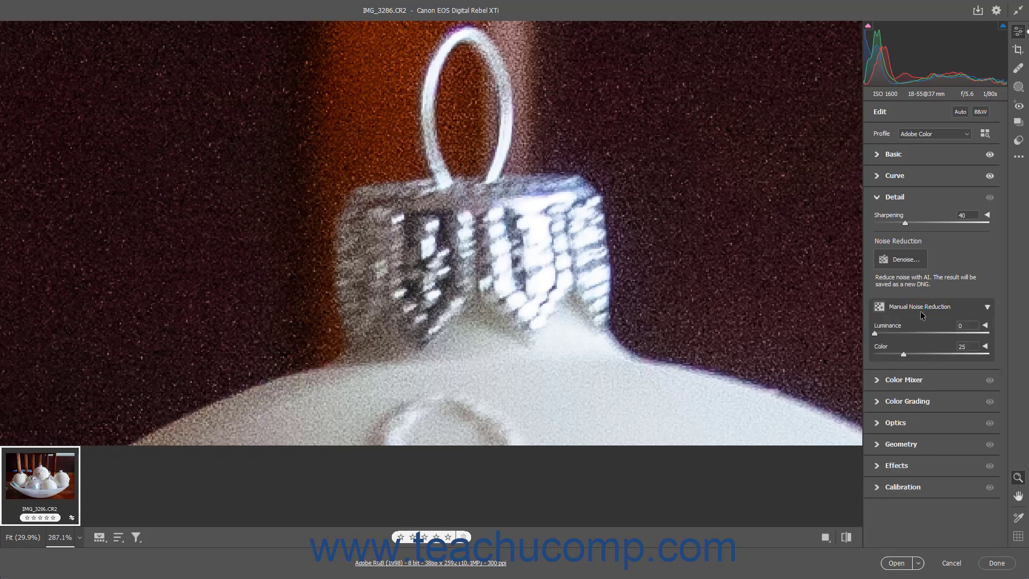
{"action": "left_click", "coordinate": [985, 327]}
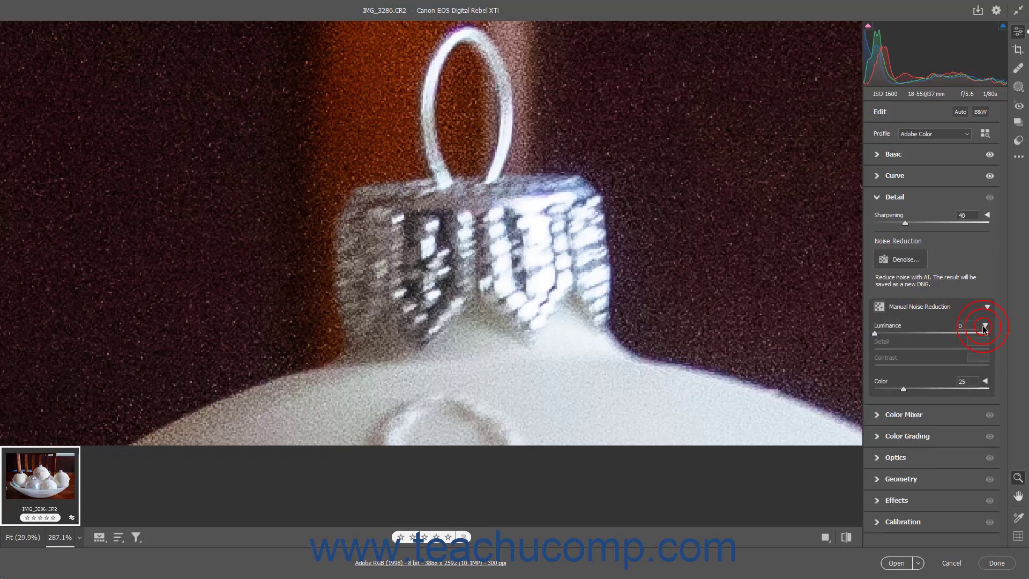
{"action": "left_click", "coordinate": [985, 327]}
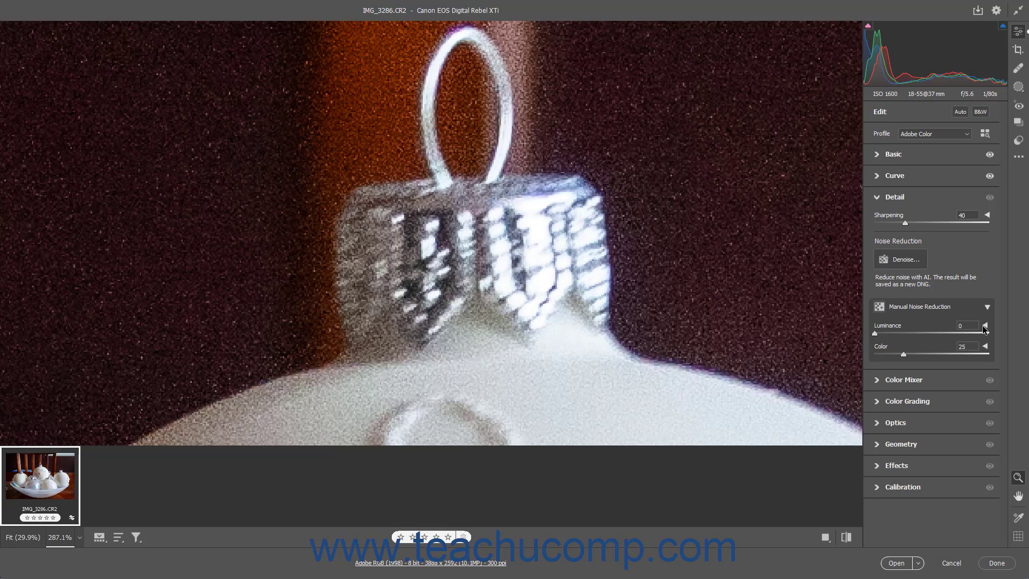
{"action": "left_click", "coordinate": [984, 327]}
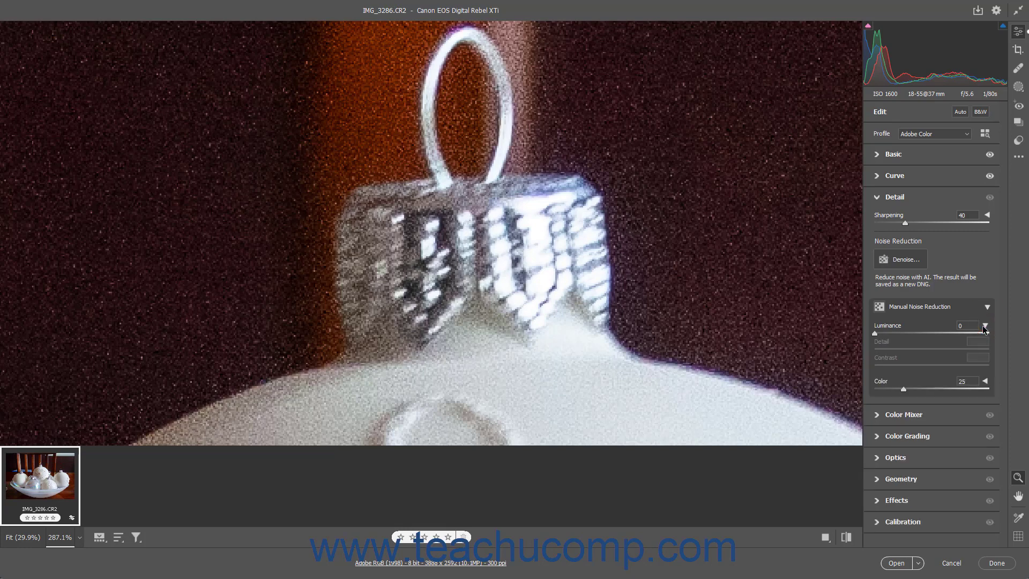
{"action": "left_click", "coordinate": [986, 381]}
{"action": "left_click", "coordinate": [988, 215]}
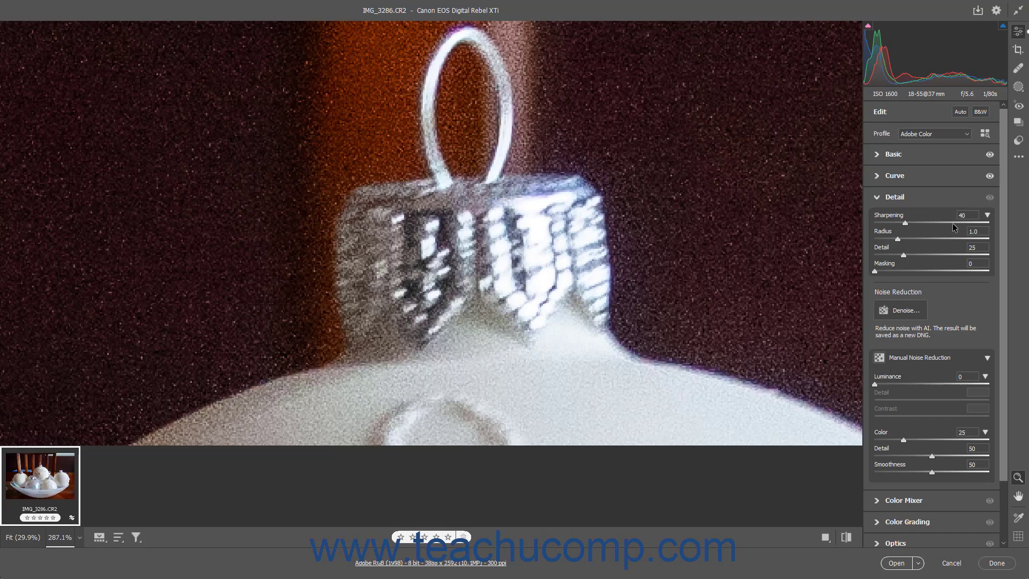
Step: Set the photo's sharpening amount to 89
{"action": "mouse_move", "coordinate": [953, 224]}
{"action": "left_mouse_down"}
{"action": "mouse_move", "coordinate": [989, 223]}
{"action": "mouse_move", "coordinate": [968, 222]}
{"action": "left_mouse_up"}
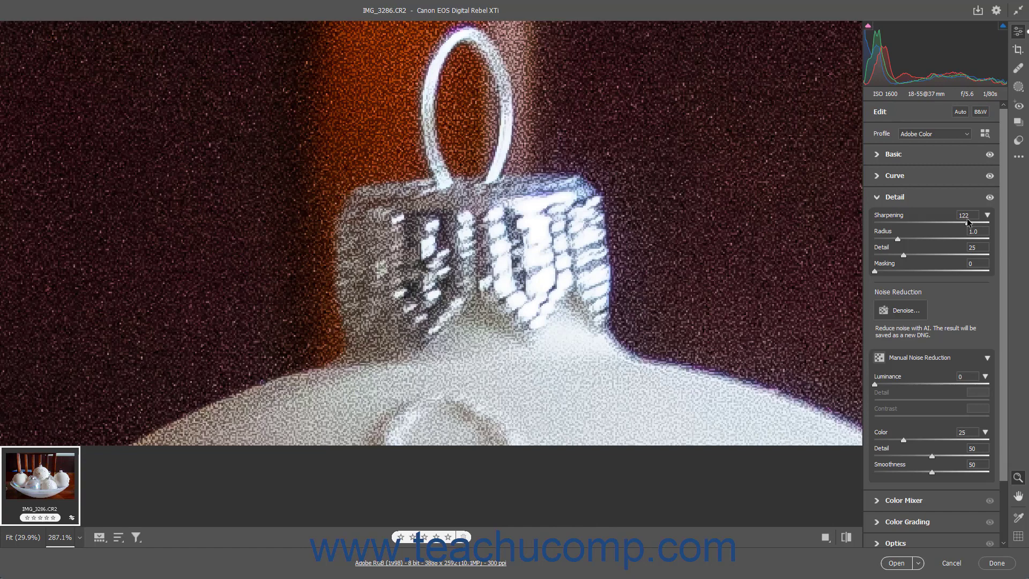
{"action": "left_click", "coordinate": [970, 216]}
{"action": "type", "text": "89"}
{"action": "key", "text": "Return"}
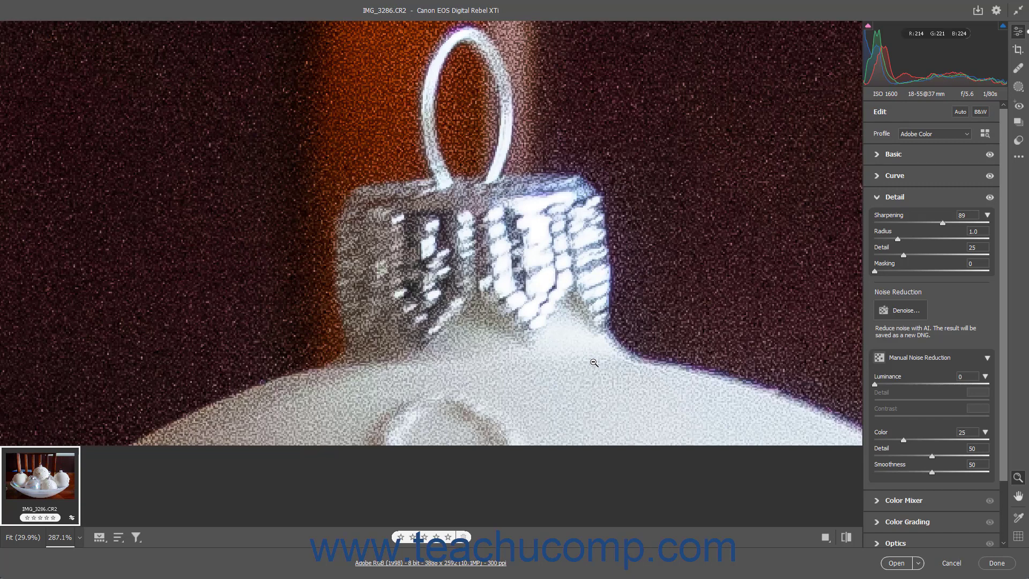
Step: Set the sharpening radius to 0.5 while checking the beaded pattern on the central ornament
{"action": "key", "text": "h"}
{"action": "left_click_drag", "start_coordinate": [593, 361], "coordinate": [565, 76]}
{"action": "key", "text": "z"}
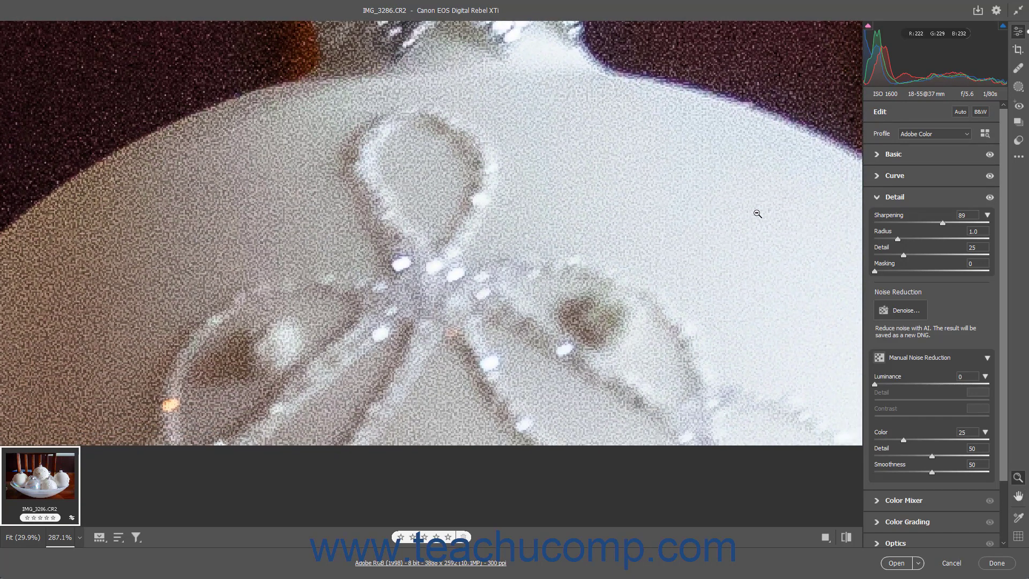
{"action": "left_click", "coordinate": [978, 231]}
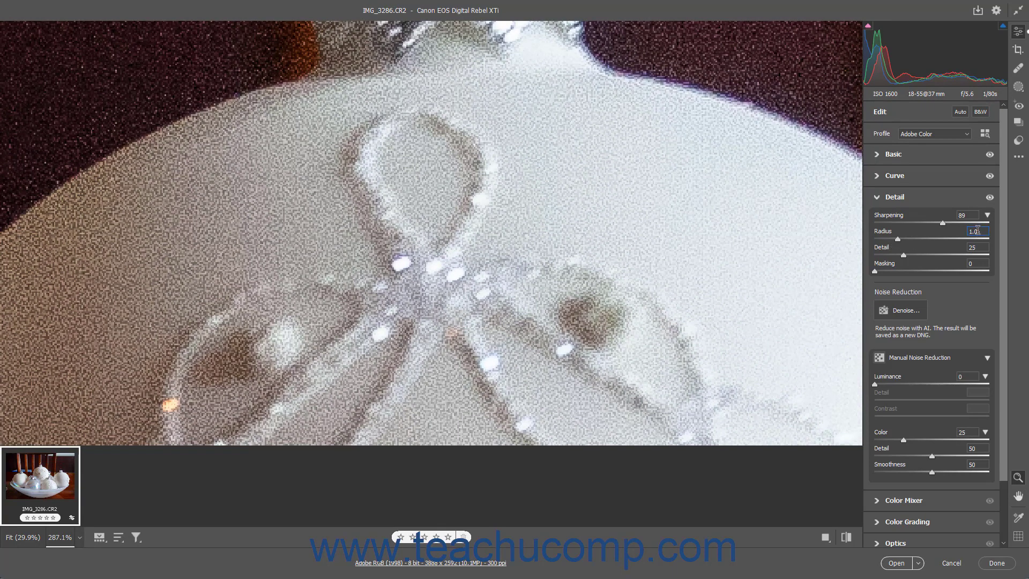
{"action": "left_click_drag", "start_coordinate": [978, 231], "coordinate": [945, 234]}
{"action": "type", "text": ".5"}
Step: Set the sharpening detail to 36 and the sharpening masking to 8
{"action": "left_click", "coordinate": [979, 247]}
{"action": "left_click_drag", "start_coordinate": [909, 254], "coordinate": [912, 255]}
{"action": "left_click", "coordinate": [977, 271]}
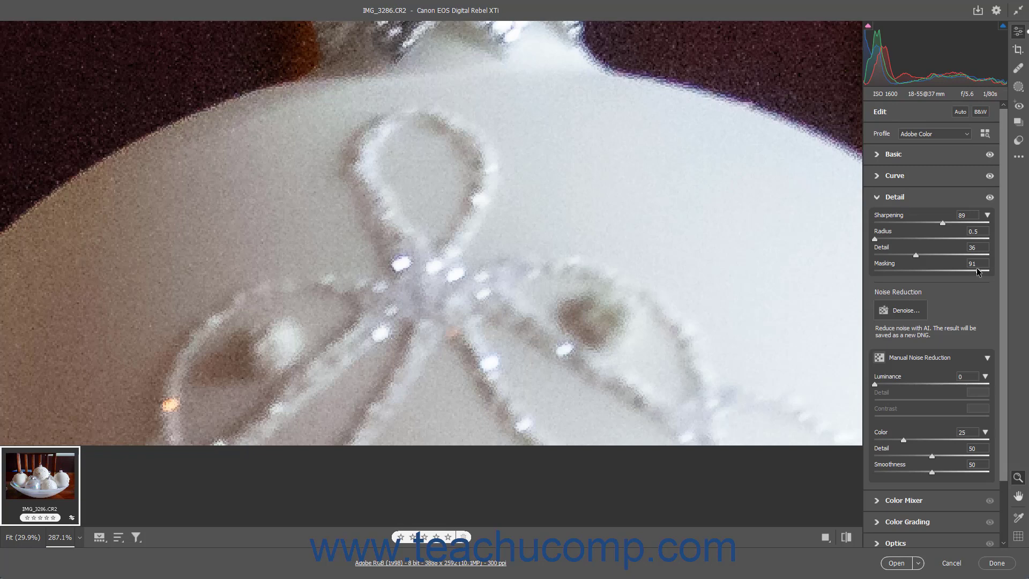
{"action": "left_click", "coordinate": [976, 267]}
{"action": "type", "text": "8"}
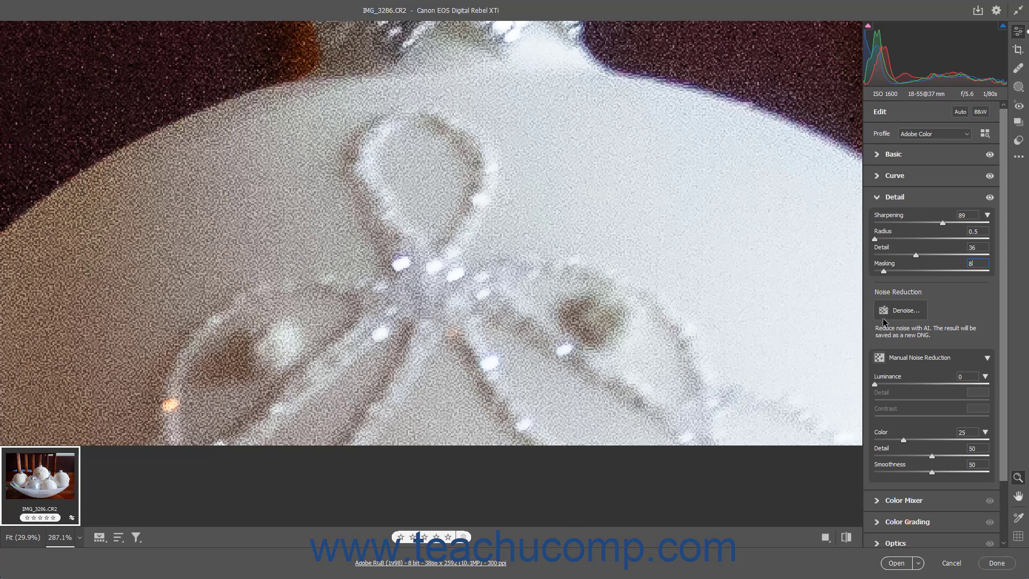
Step: Open the AI Denoise options and compare the enhanced and original previews around the central ornament's pearls, beading and metal cap
{"action": "left_click", "coordinate": [899, 314]}
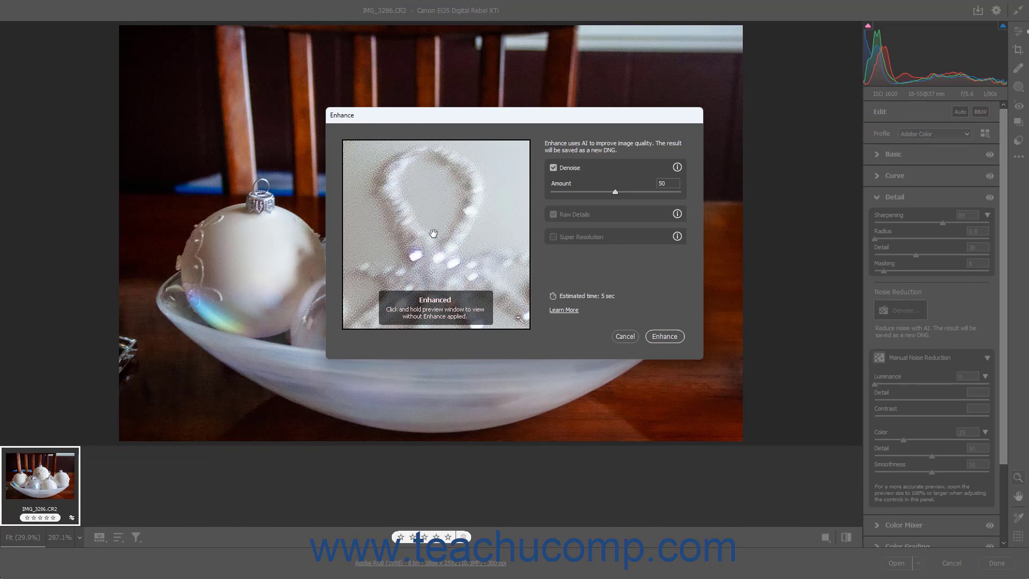
{"action": "left_click", "coordinate": [519, 319]}
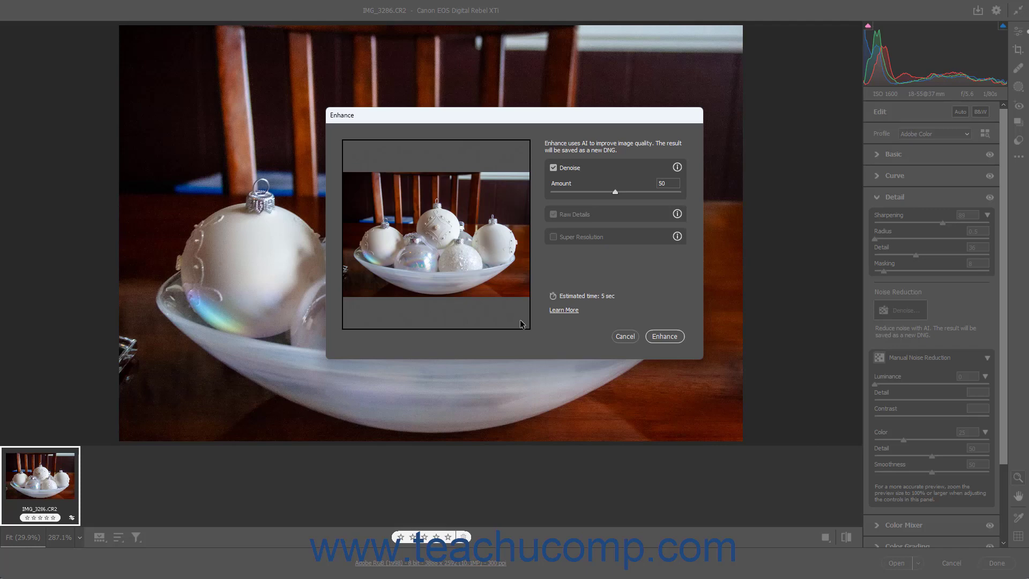
{"action": "left_click", "coordinate": [438, 228]}
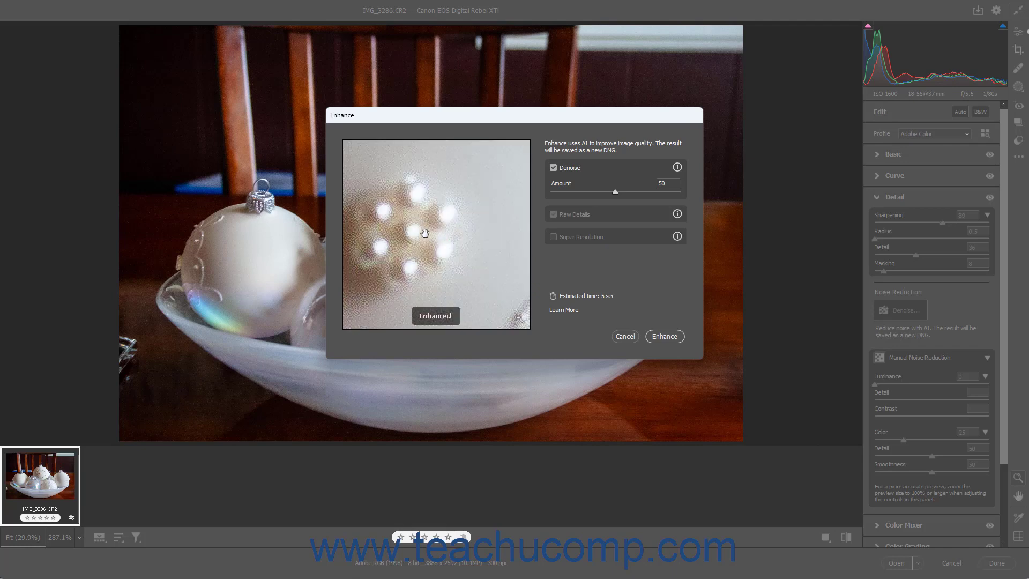
{"action": "left_click", "coordinate": [426, 232]}
{"action": "left_click_drag", "start_coordinate": [426, 232], "coordinate": [463, 235]}
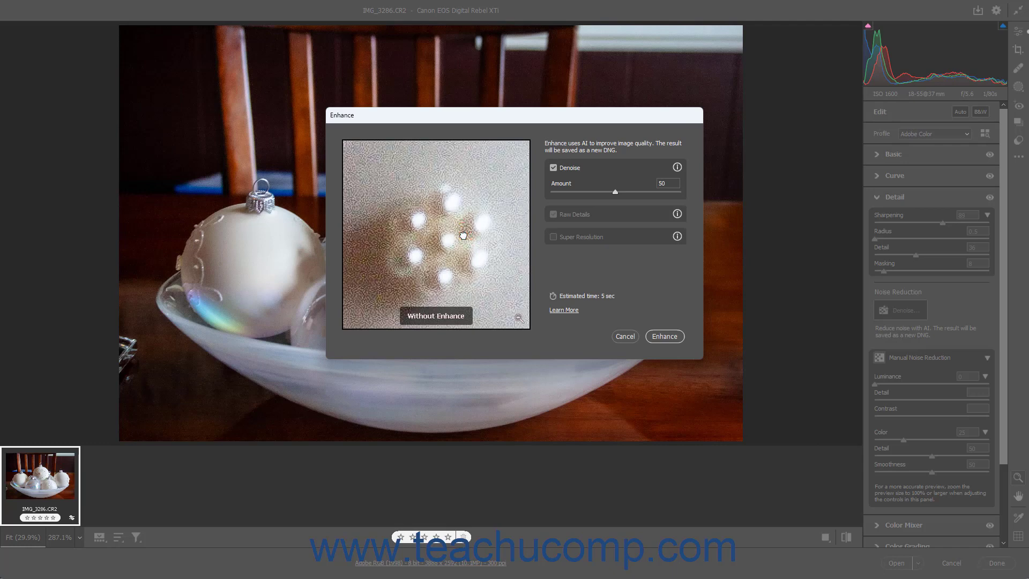
{"action": "left_click_drag", "start_coordinate": [463, 236], "coordinate": [481, 483]}
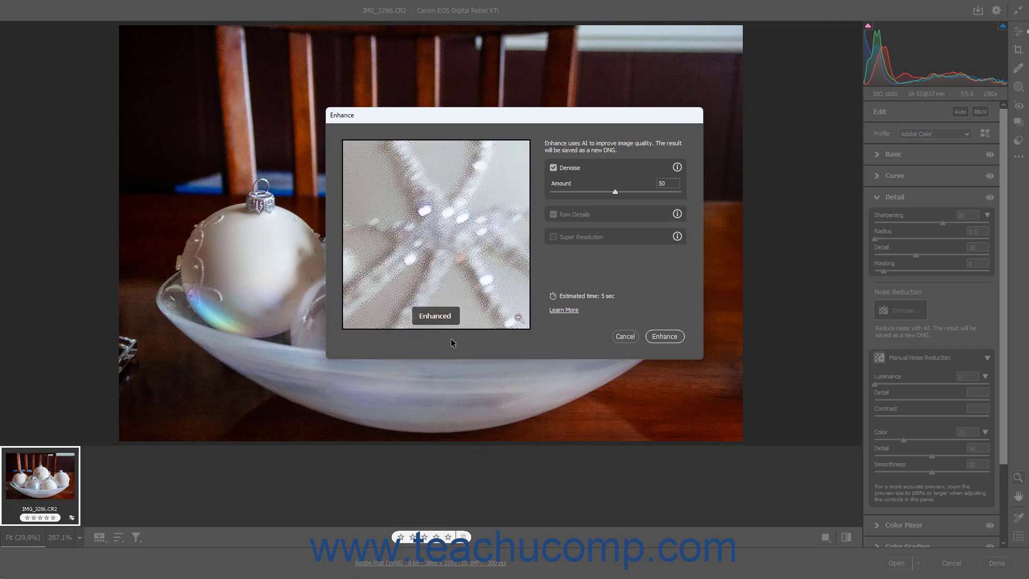
{"action": "left_click_drag", "start_coordinate": [453, 172], "coordinate": [435, 402]}
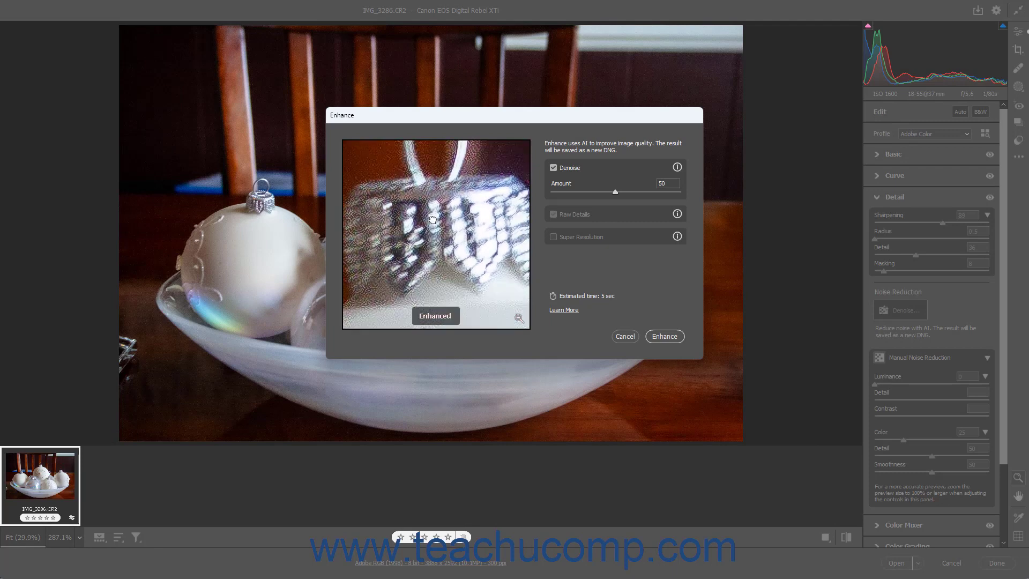
{"action": "left_click_drag", "start_coordinate": [434, 219], "coordinate": [507, 301]}
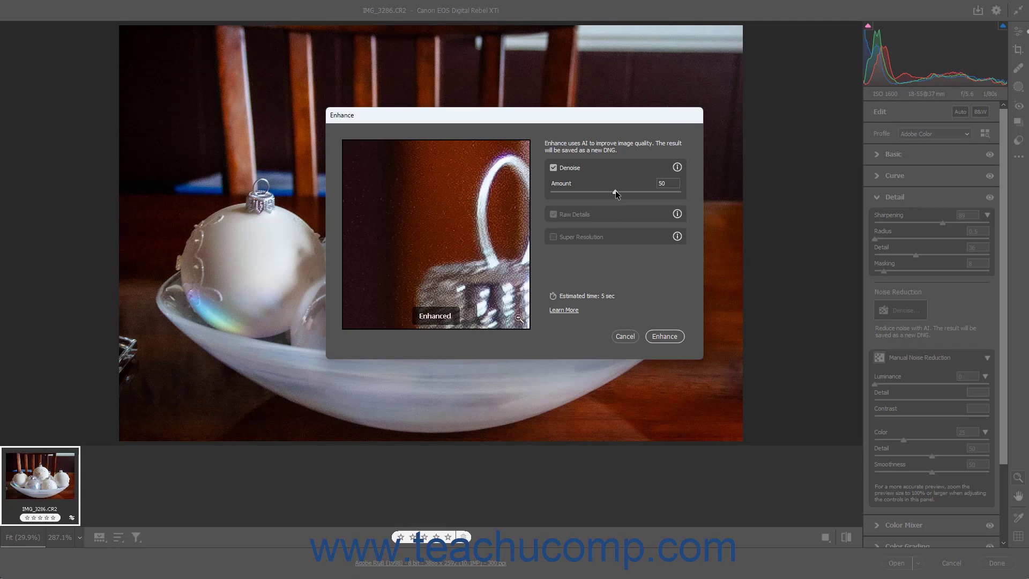
Step: Set the Denoise amount to 91 and create the enhanced DNG
{"action": "left_click_drag", "start_coordinate": [615, 191], "coordinate": [637, 191]}
{"action": "left_click_drag", "start_coordinate": [471, 277], "coordinate": [450, 186]}
{"action": "left_click_drag", "start_coordinate": [483, 271], "coordinate": [471, 189]}
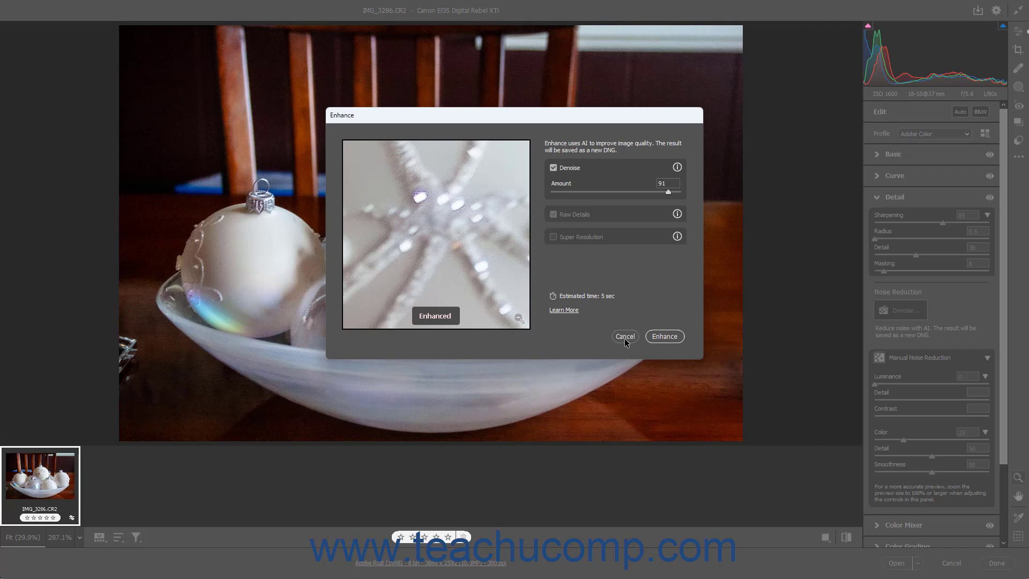
{"action": "left_click", "coordinate": [678, 338]}
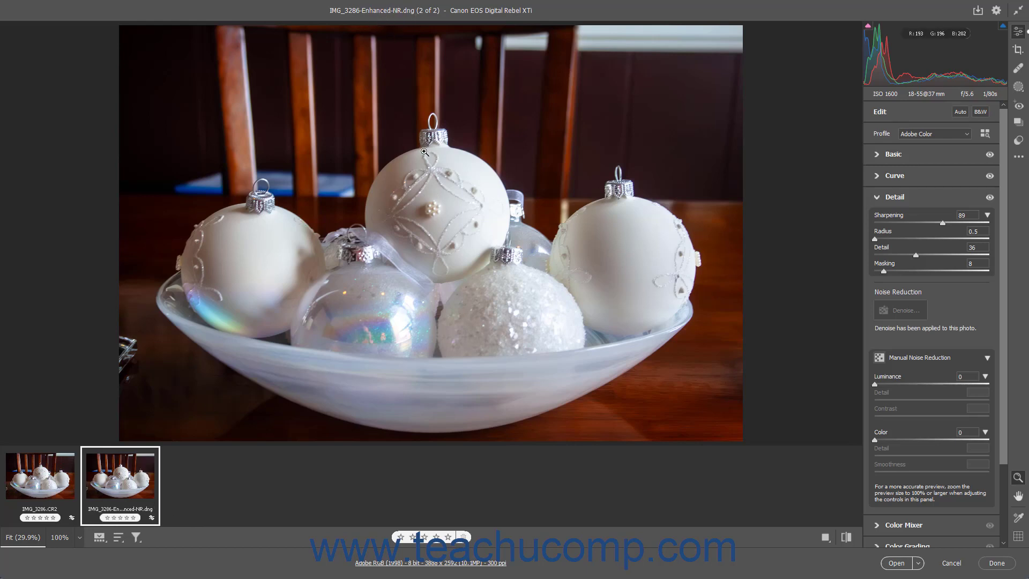
Step: Inspect the enhanced DNG up close, return to IMG_3286.CR2, and set manual luminance noise reduction to 70, detail 47 and contrast 30
{"action": "left_click_drag", "start_coordinate": [424, 152], "coordinate": [557, 154]}
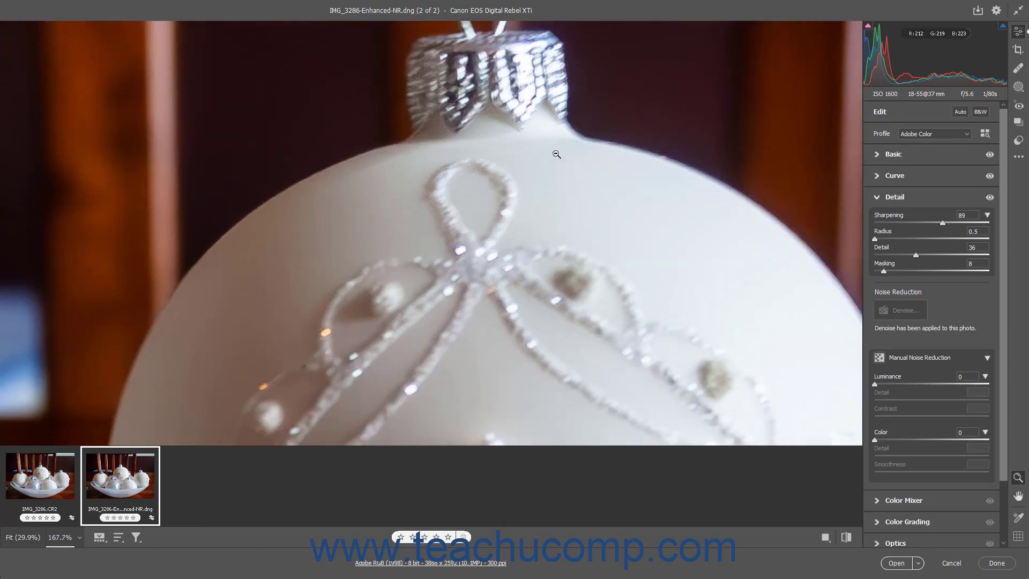
{"action": "left_click", "coordinate": [35, 488]}
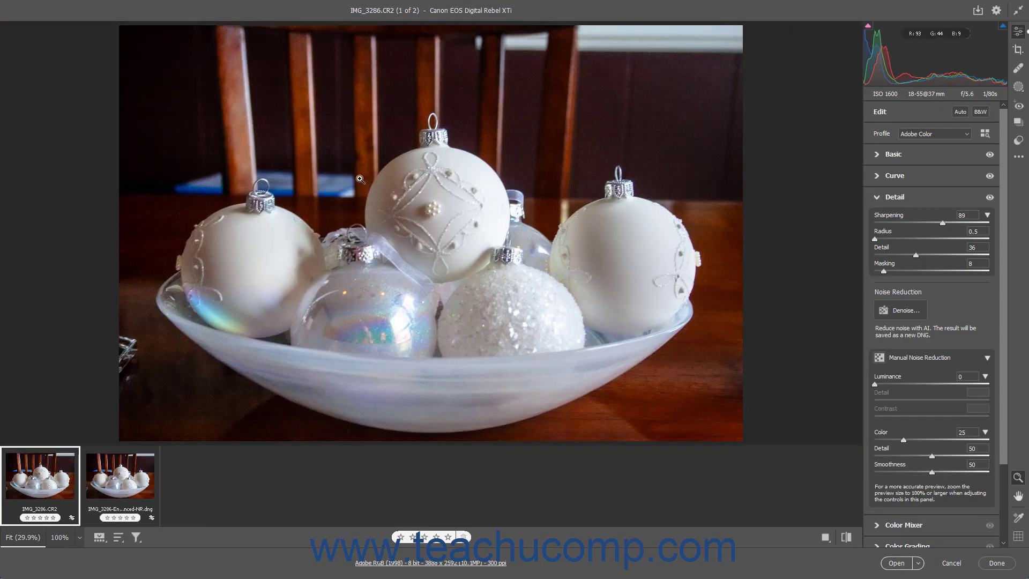
{"action": "left_click_drag", "start_coordinate": [418, 147], "coordinate": [526, 158]}
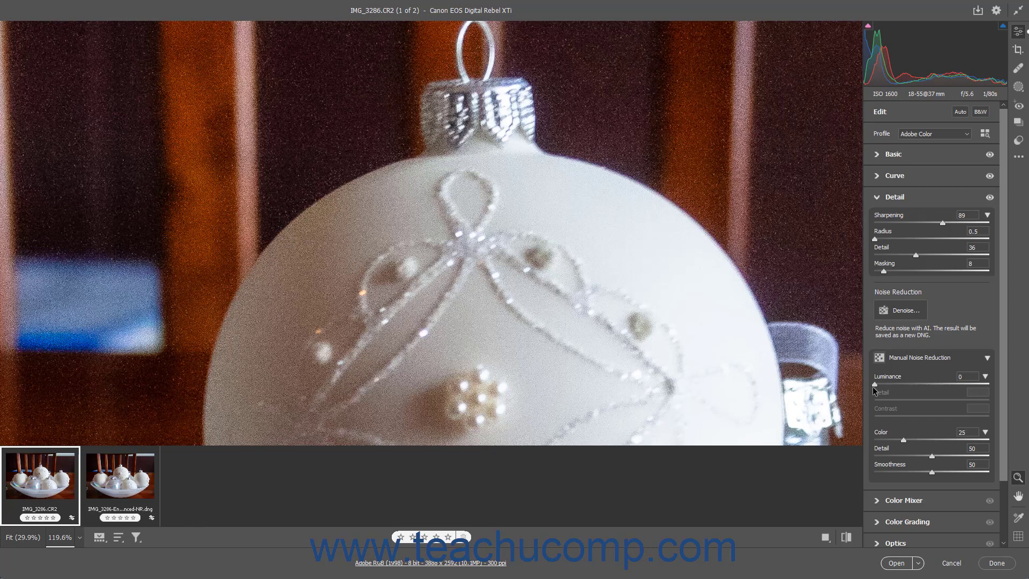
{"action": "left_click_drag", "start_coordinate": [876, 385], "coordinate": [953, 385]}
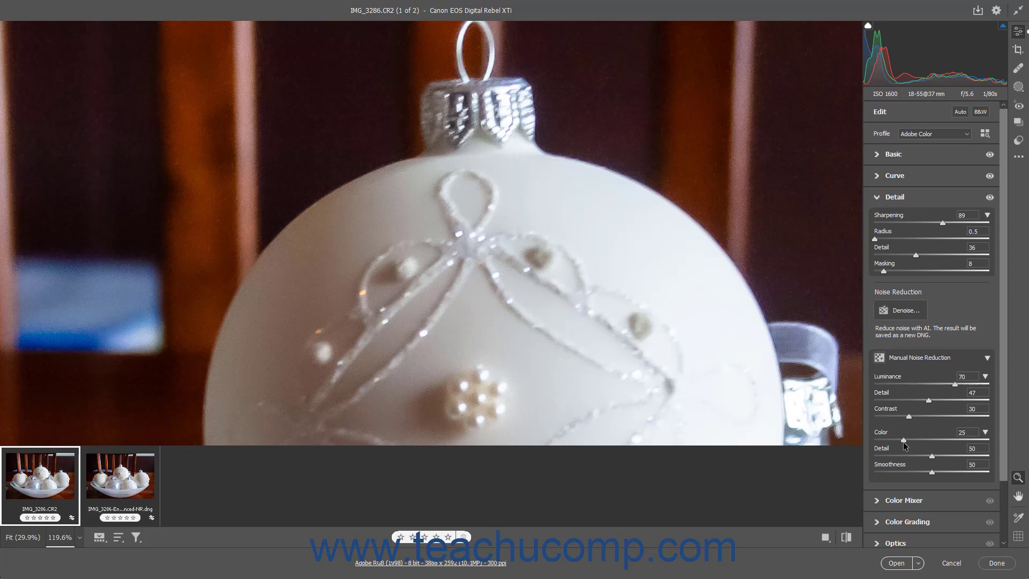
Step: Set manual color noise reduction to 50, with its detail at 30 and smoothness at 59
{"action": "left_click_drag", "start_coordinate": [905, 445], "coordinate": [933, 443]}
{"action": "key", "text": "h"}
{"action": "left_click_drag", "start_coordinate": [385, 381], "coordinate": [471, 151]}
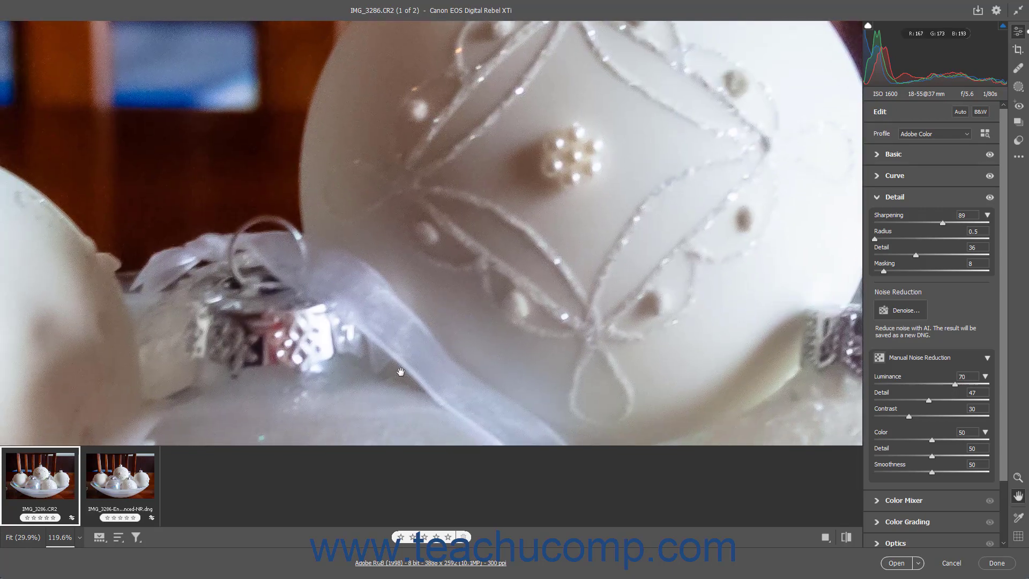
{"action": "left_click_drag", "start_coordinate": [400, 377], "coordinate": [407, 152]}
{"action": "left_click_drag", "start_coordinate": [404, 354], "coordinate": [434, 186]}
{"action": "key", "text": "z"}
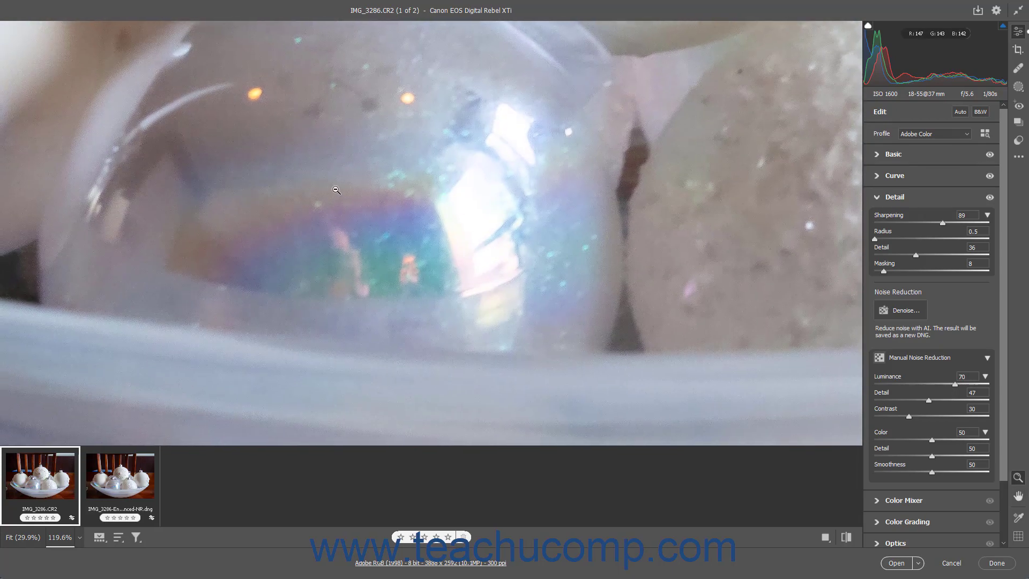
{"action": "left_click_drag", "start_coordinate": [298, 188], "coordinate": [376, 190]}
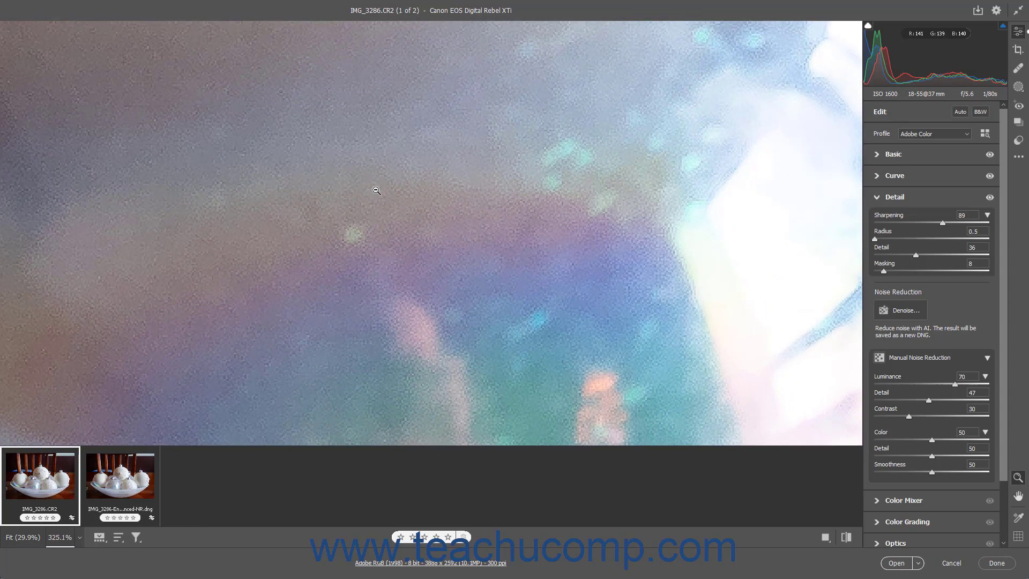
{"action": "left_click_drag", "start_coordinate": [932, 456], "coordinate": [922, 455]}
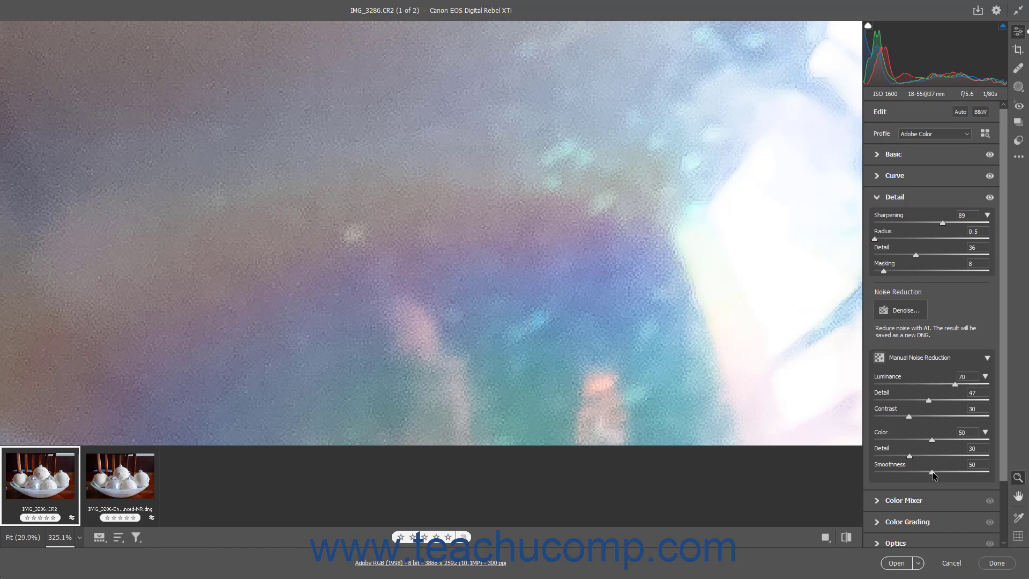
{"action": "left_click_drag", "start_coordinate": [933, 473], "coordinate": [942, 473]}
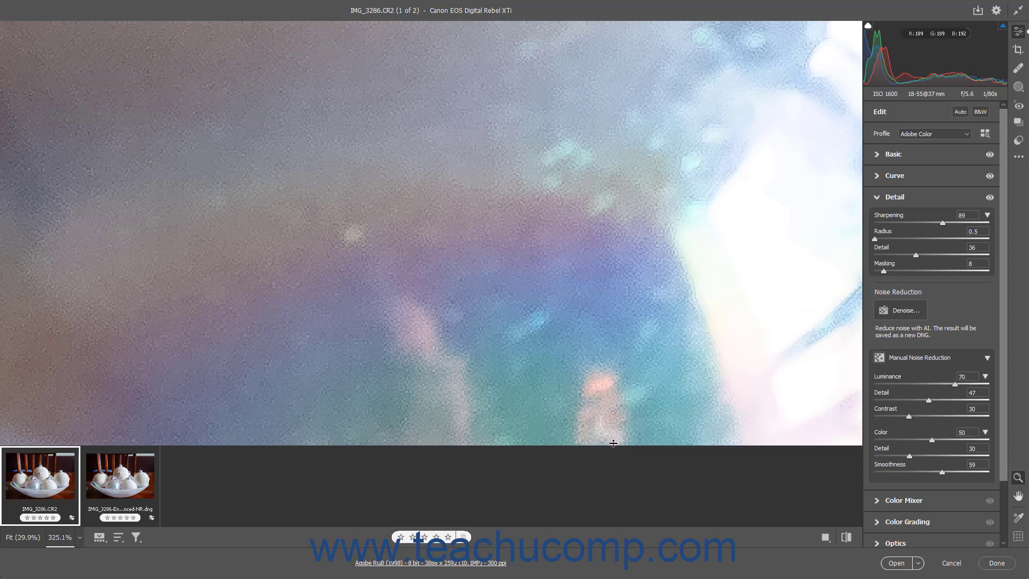
Step: Compare the photo with and without the Detail edits and fit the whole image in view
{"action": "left_click", "coordinate": [990, 198]}
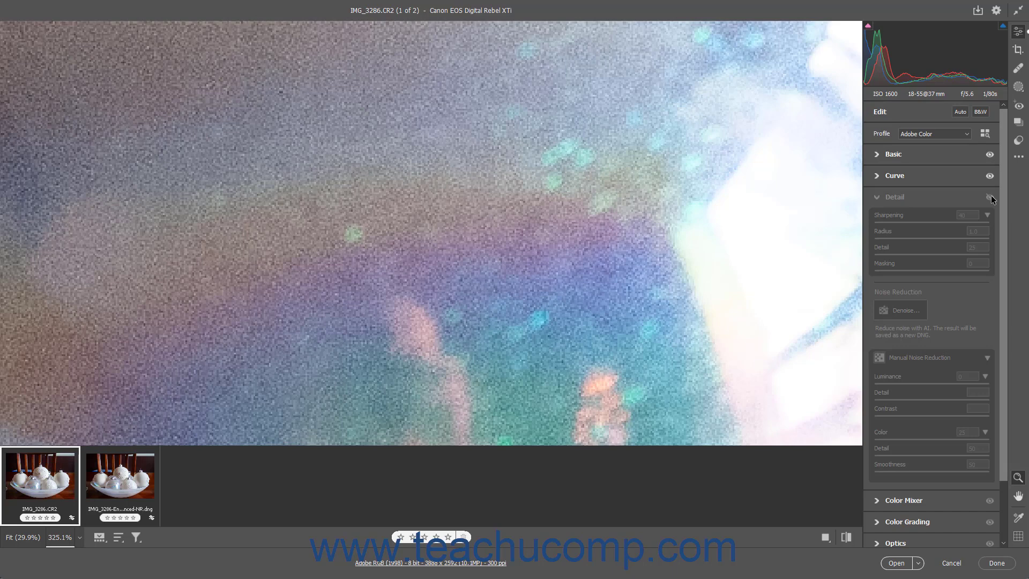
{"action": "left_click", "coordinate": [990, 197]}
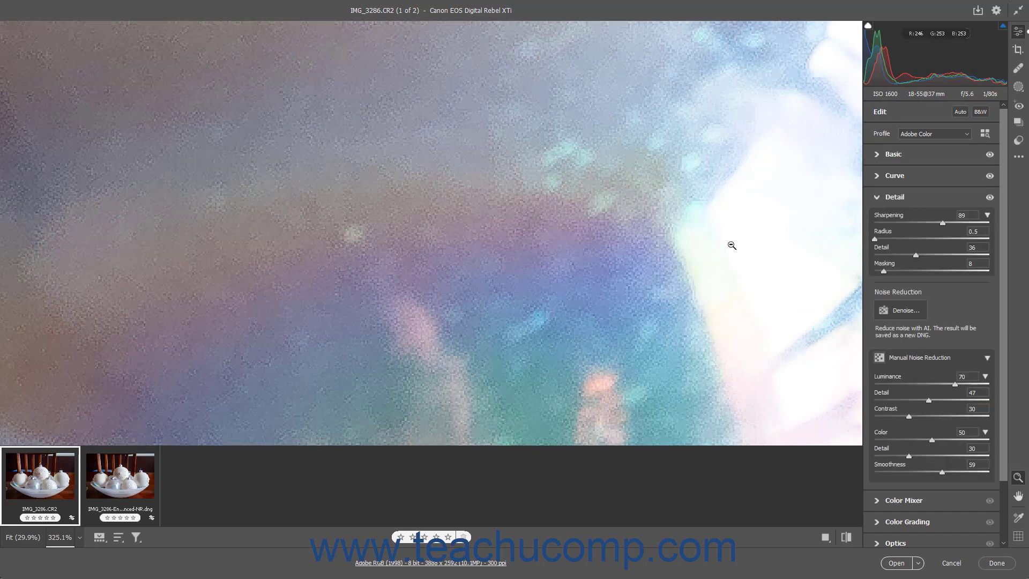
{"action": "left_click_drag", "start_coordinate": [686, 233], "coordinate": [545, 241]}
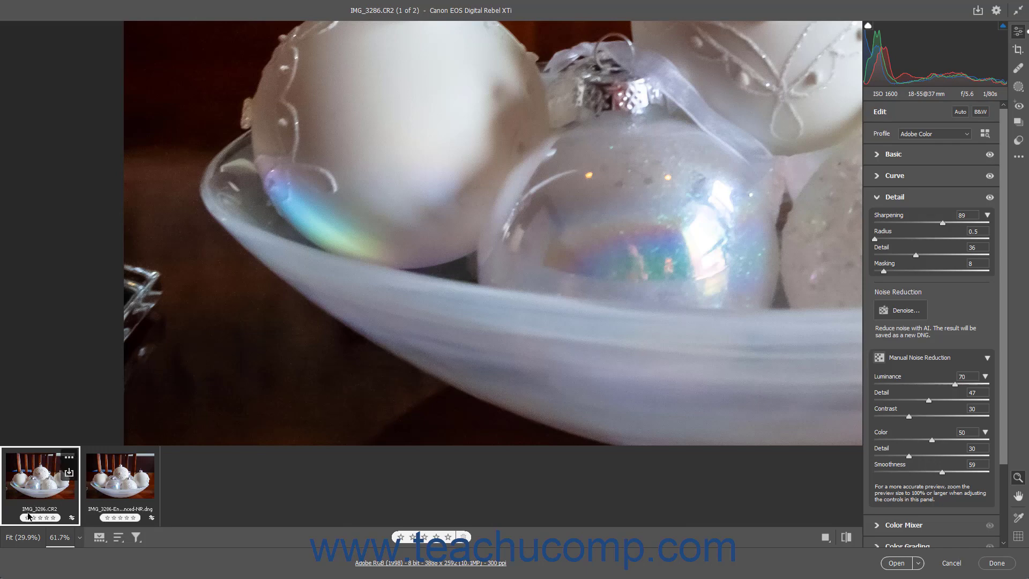
{"action": "left_click", "coordinate": [22, 537]}
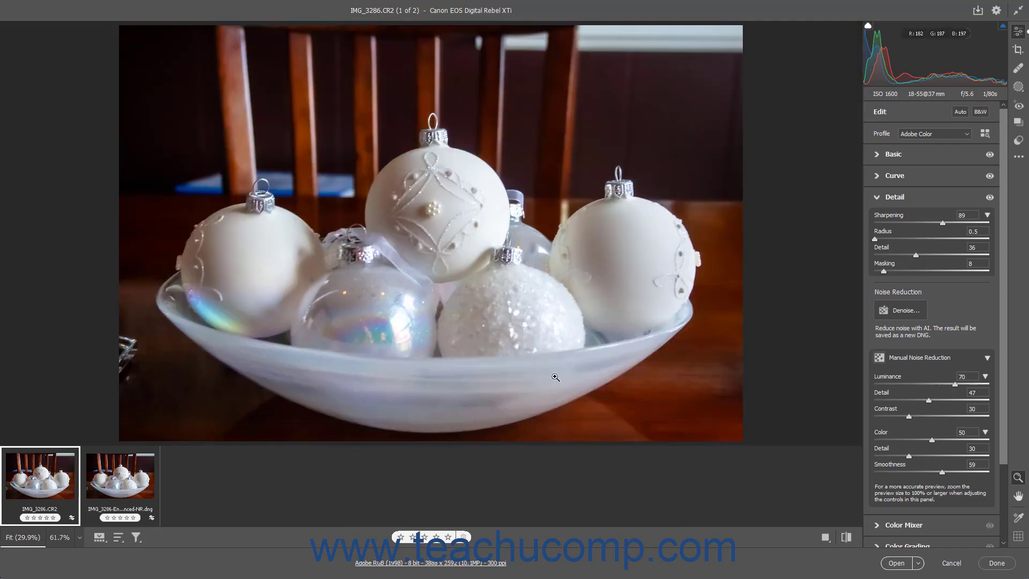